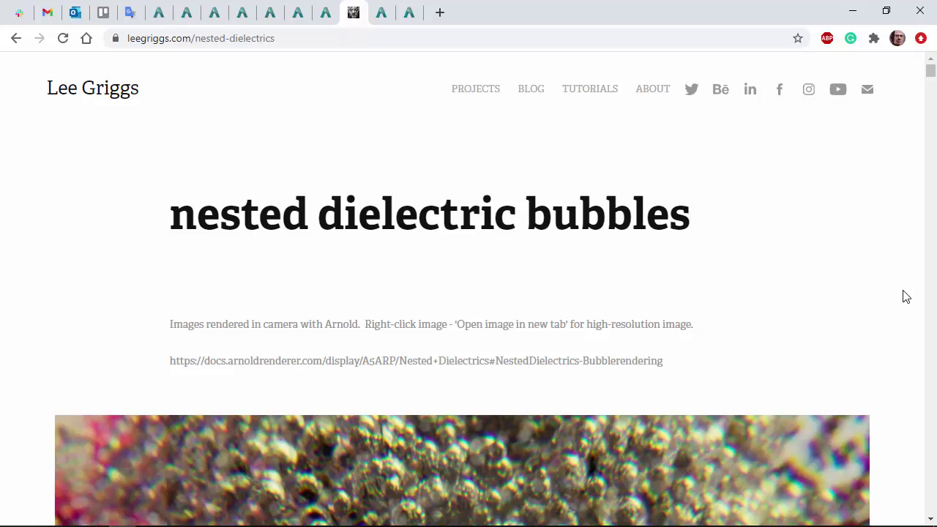
- Scroll through the leegriggs.com nested-dielectric bubble renders, then return to Maya
scroll(906, 294, "down", 5)
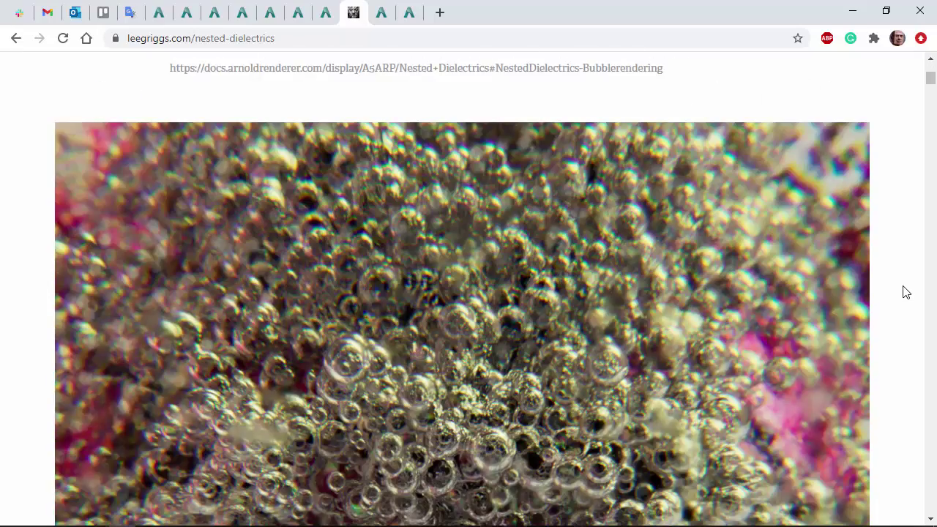
scroll(906, 292, "down", 2)
scroll(906, 274, "down", 6)
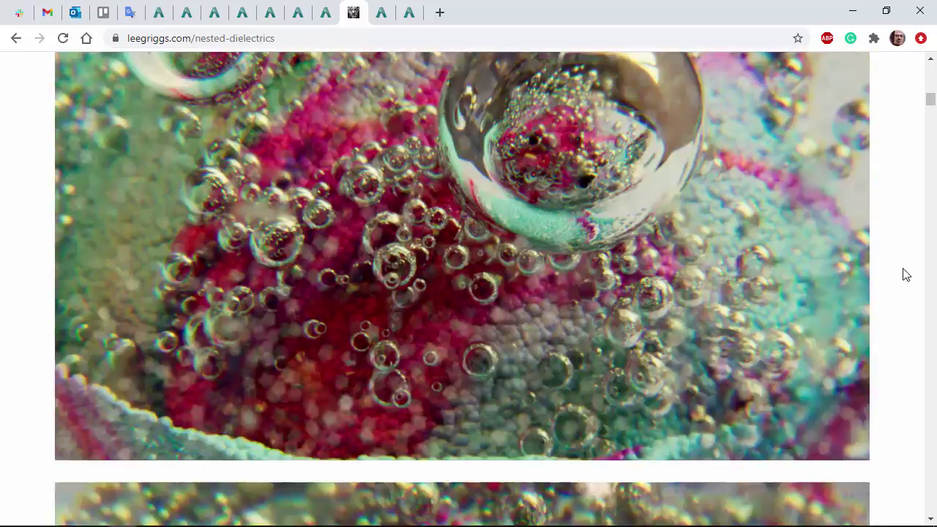
scroll(906, 275, "down", 5)
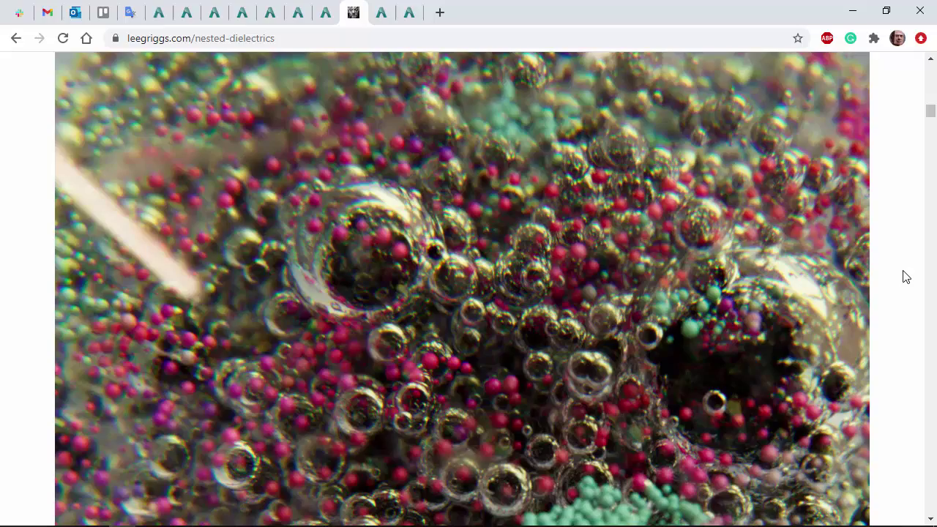
scroll(907, 275, "down", 8)
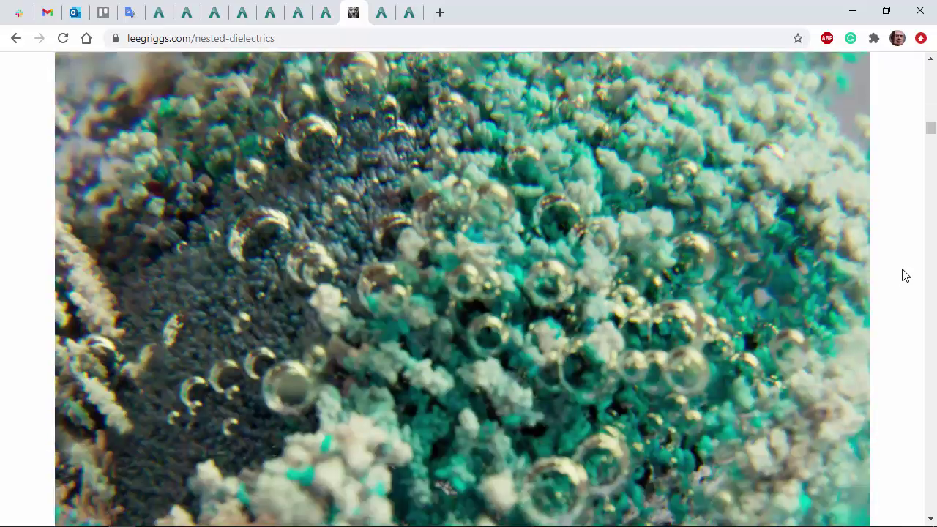
scroll(907, 275, "down", 14)
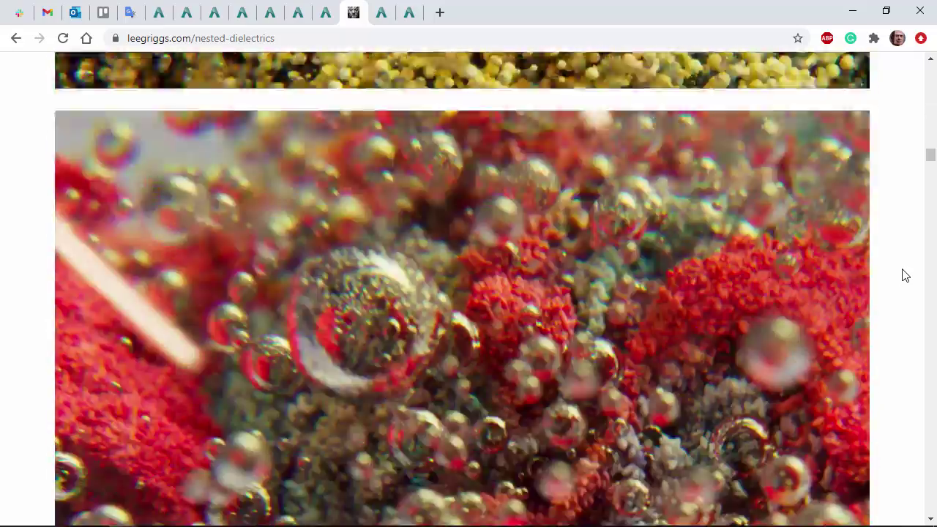
scroll(906, 274, "down", 2)
key("alt+Tab")
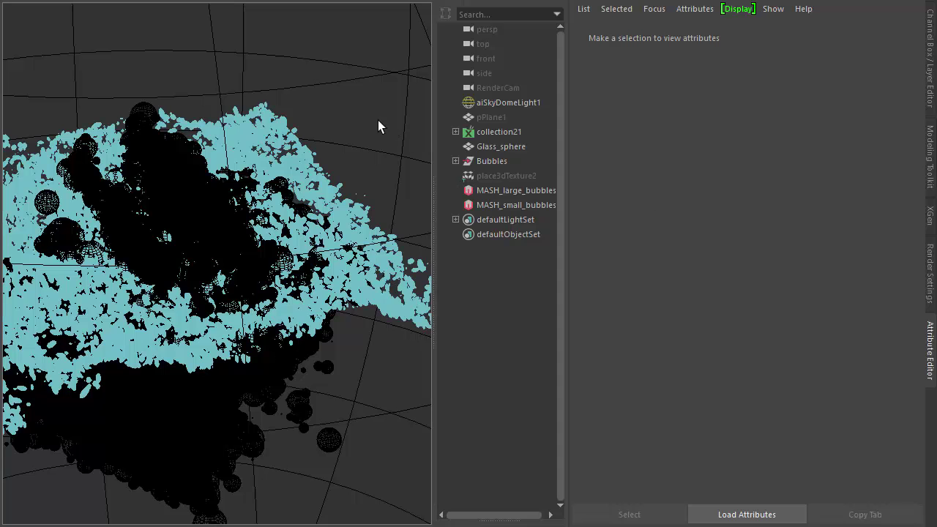
- Review description13's Density, Archive primitive type and sphere_size-based Length expression in XGen
middle_click_drag(378, 125, 401, 135, "alt")
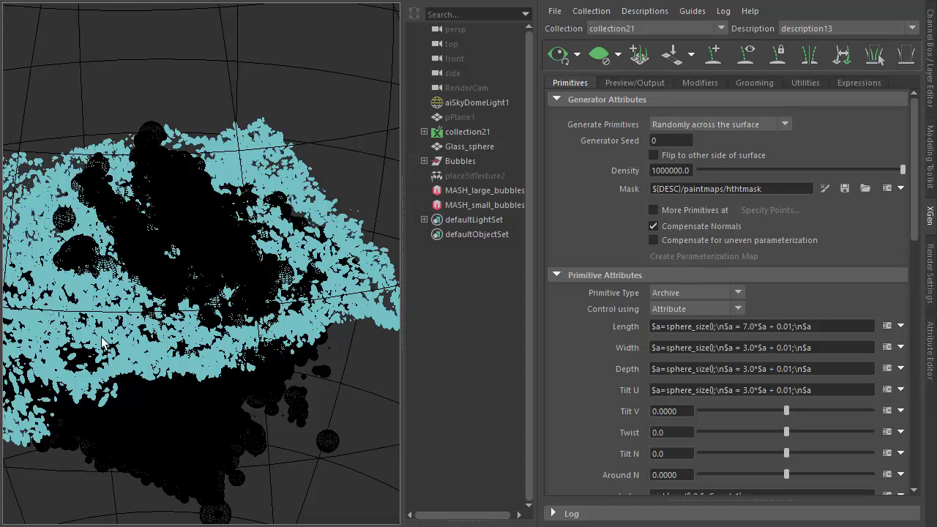
left_click(661, 171)
key("Return")
left_click(674, 293)
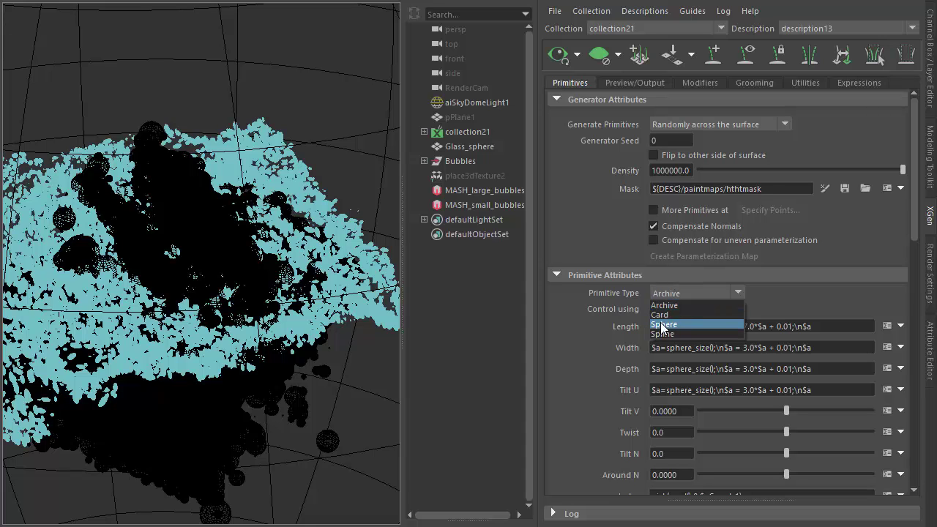
left_click(612, 323)
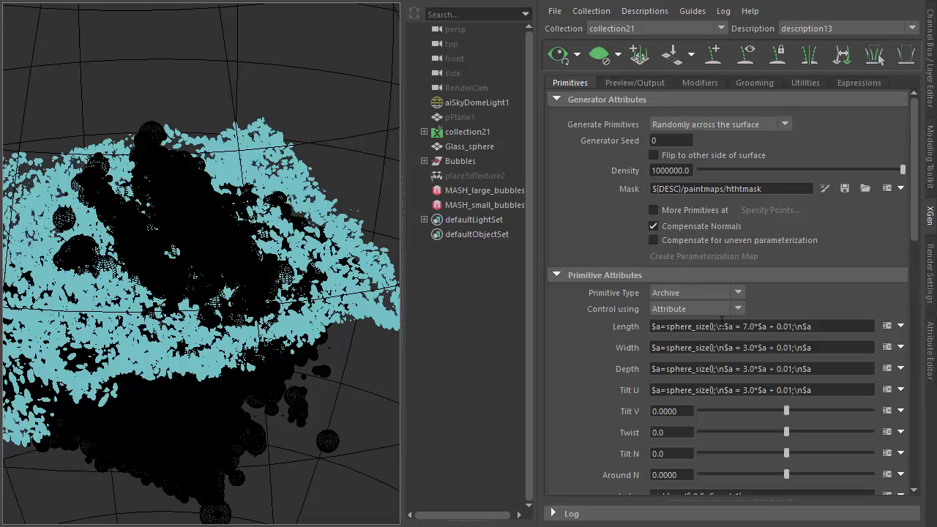
left_click_drag(652, 326, 777, 327)
left_click(566, 317)
scroll(564, 313, "down", 3)
- Glance over the Arnold XGen Tutorials page in Chrome, then come back to Maya
scroll(563, 314, "up", 3)
key("alt+Tab")
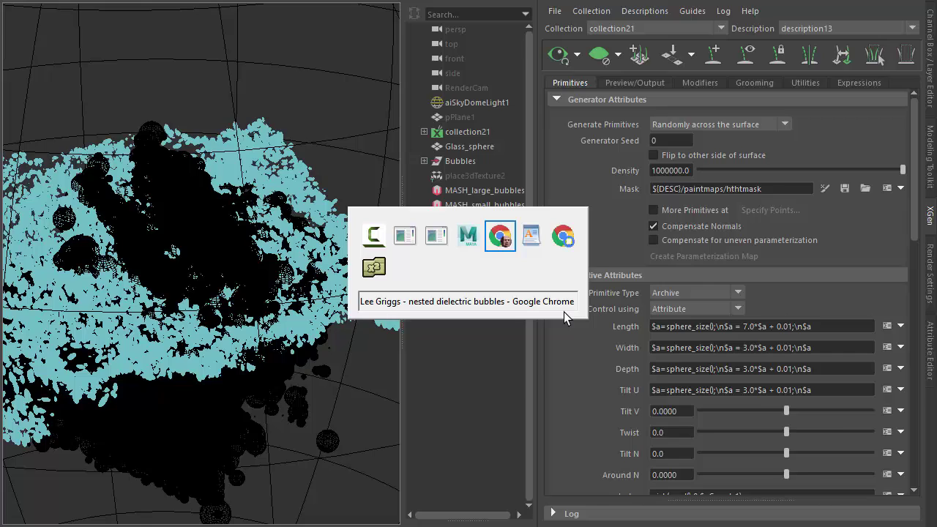
key("ctrl+Tab")
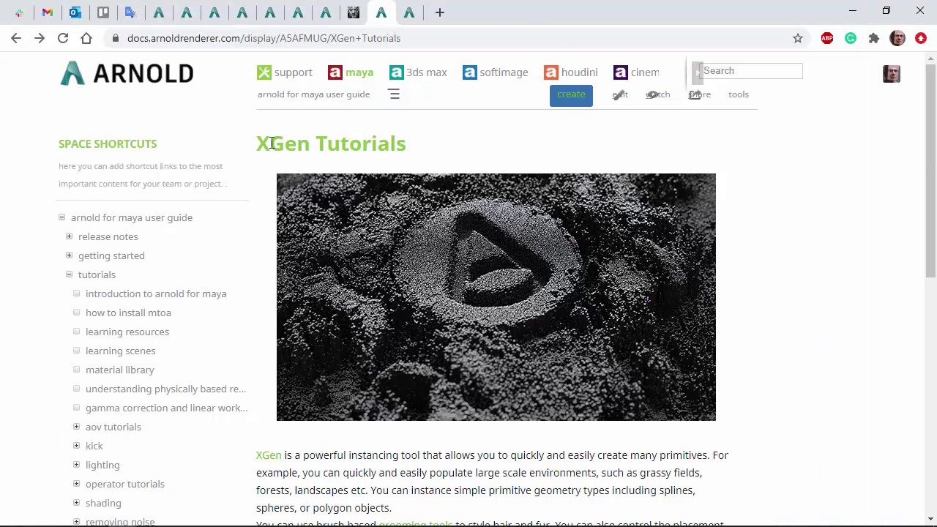
left_click_drag(271, 143, 485, 125)
left_click(478, 149)
key("alt+Tab")
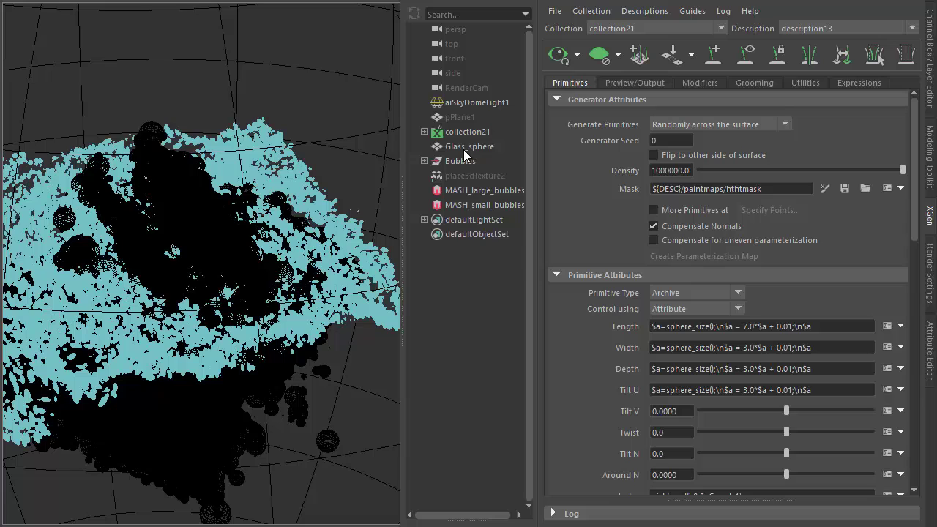
- Expand Bubbles, select bubble1, then show MASH_large_bubbles' Random node (Position 0.1, Scale 10, Strength 0.665)
left_click(470, 191)
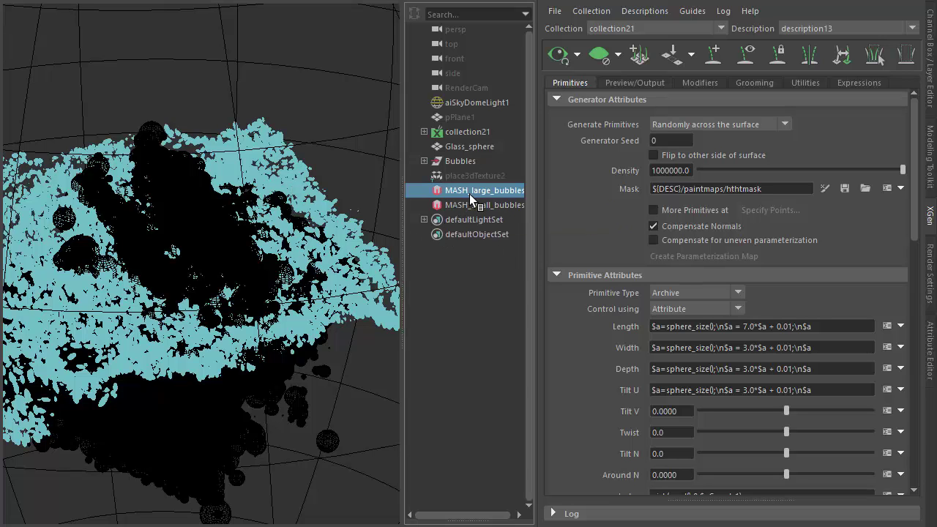
left_click_drag(481, 196, 347, 192)
scroll(347, 188, "up", 3)
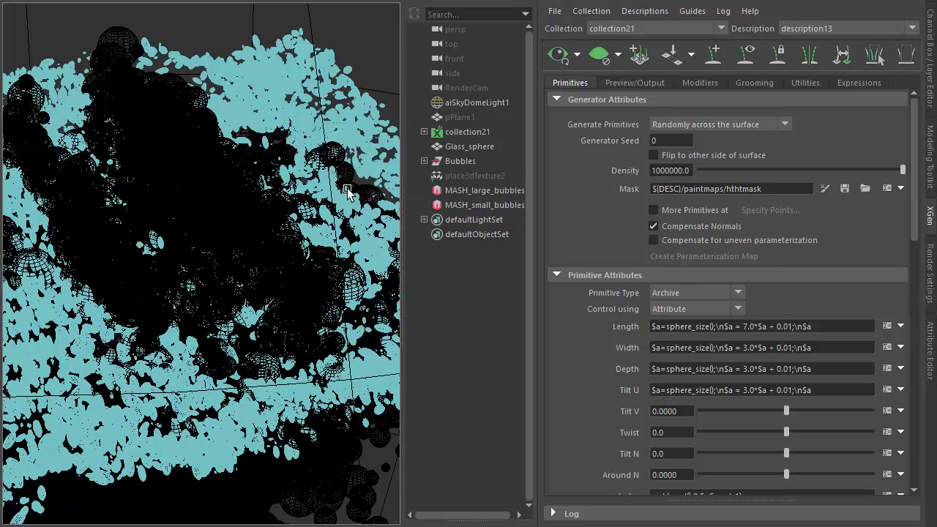
left_click(424, 160)
left_click(463, 175)
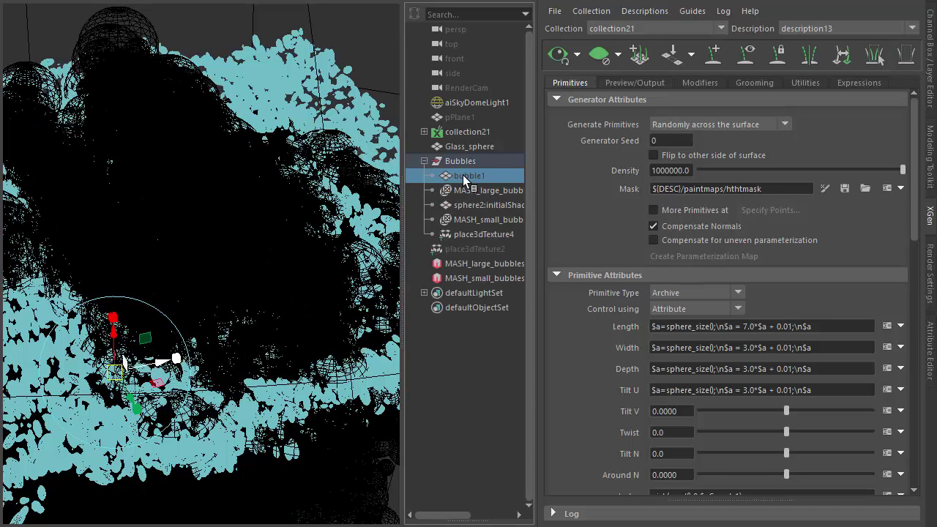
left_click(482, 263)
key("ctrl+a")
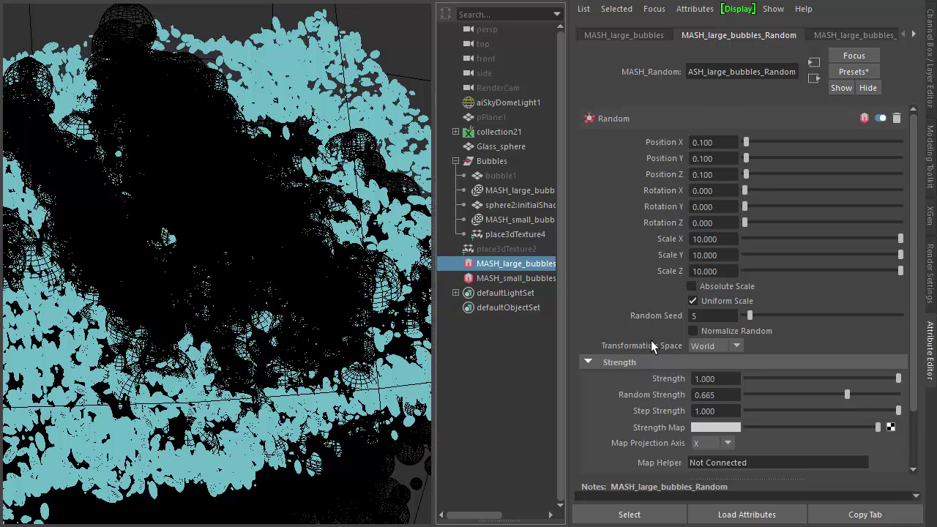
- Compare the large and small bubbles' Distribute settings, then deselect and frame the whole glass sphere
left_click(845, 32)
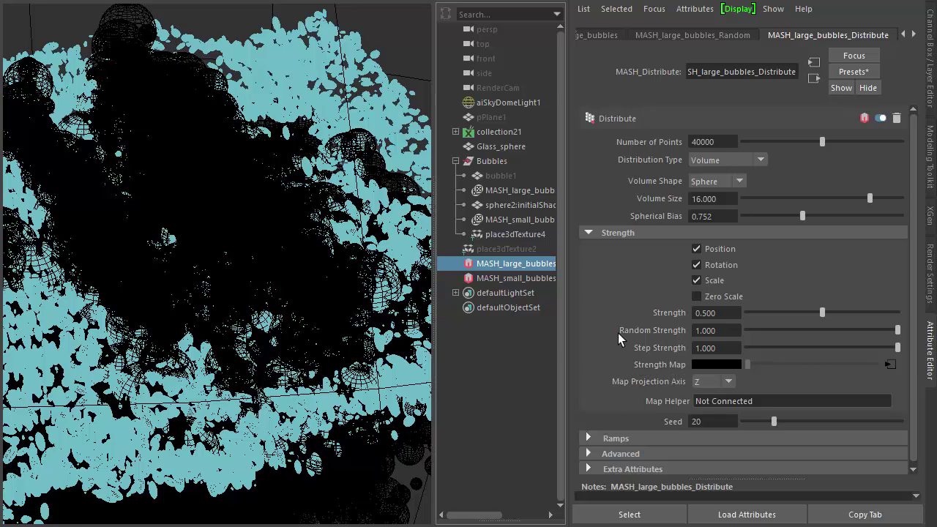
left_click(517, 278)
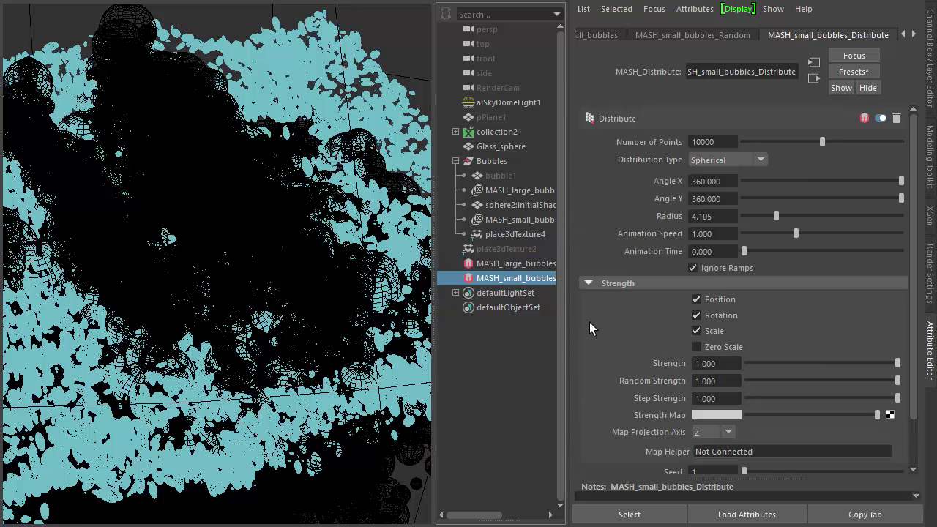
left_click(408, 54)
key("a")
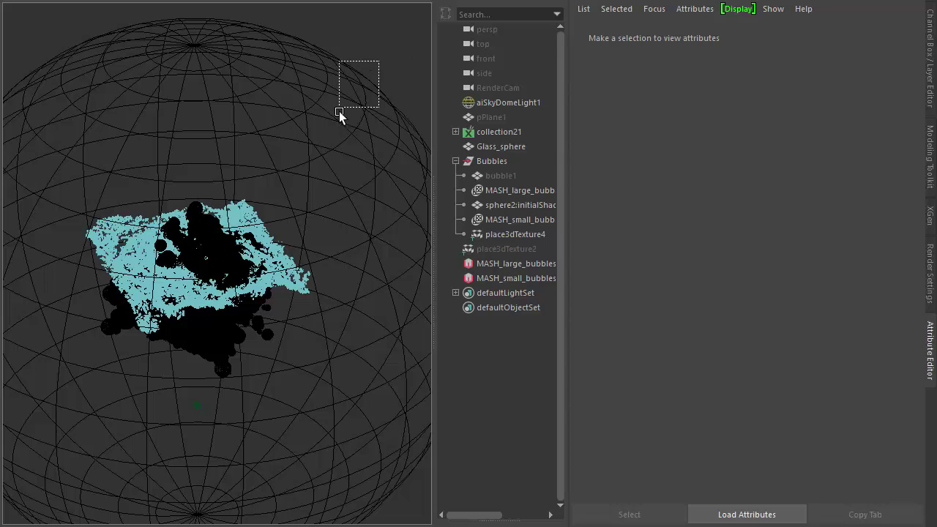
left_click_drag(339, 111, 385, 92)
left_click(379, 74)
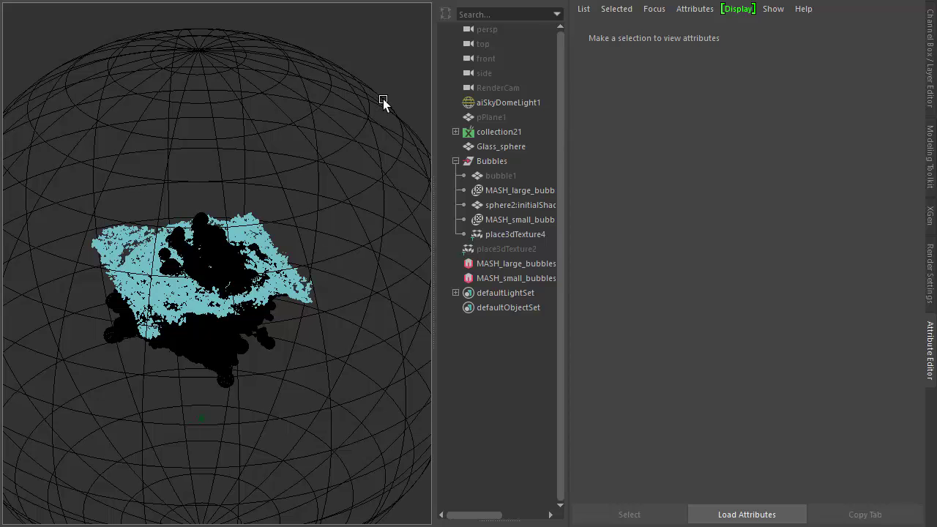
- Select Glass_sphere and confirm Nested Dielectrics is enabled under Arnold's Advanced render settings
left_click(383, 99)
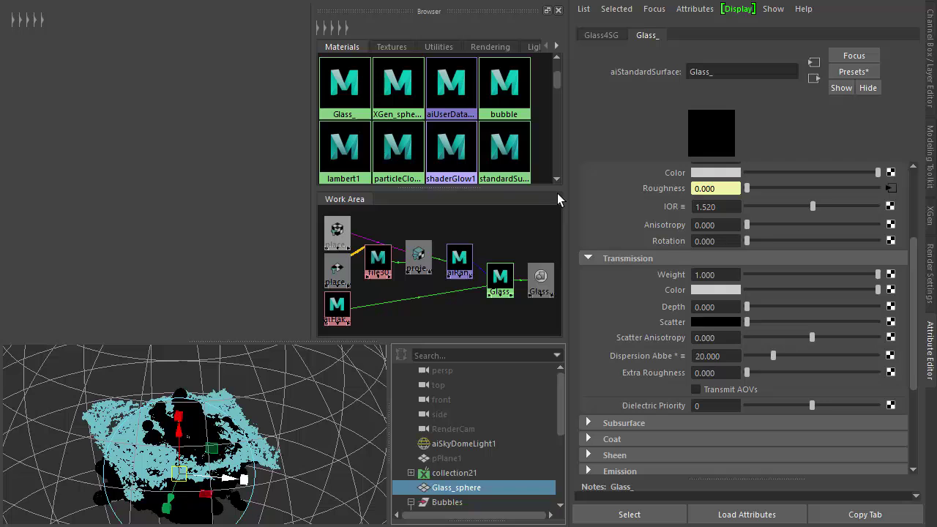
scroll(600, 301, "up", 3)
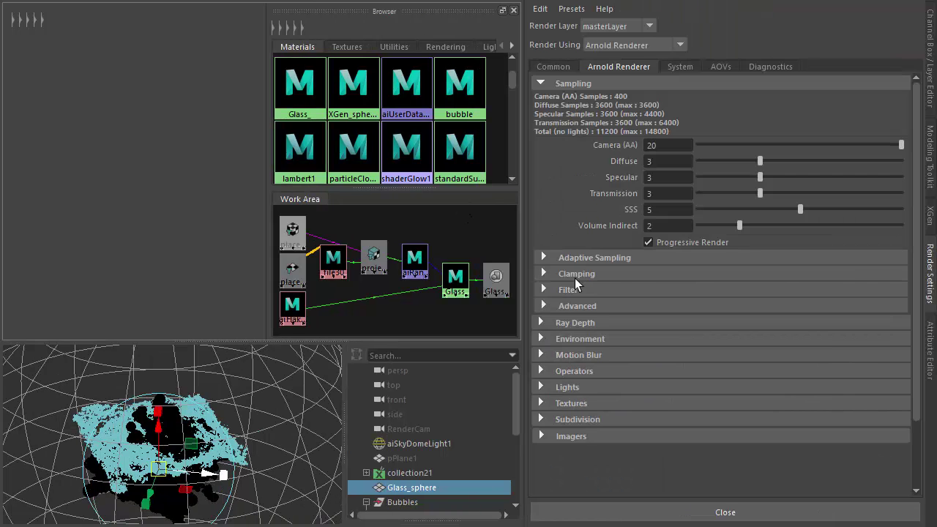
left_click(581, 308)
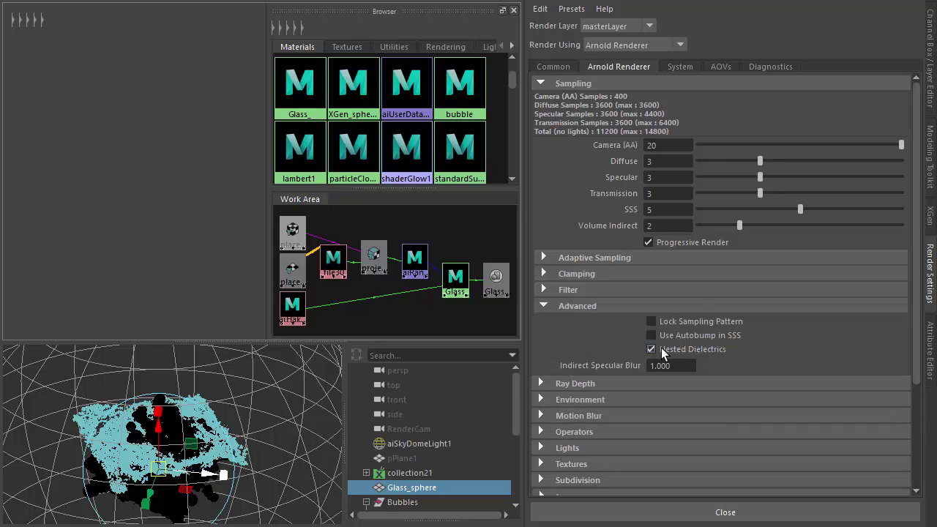
left_click(594, 305)
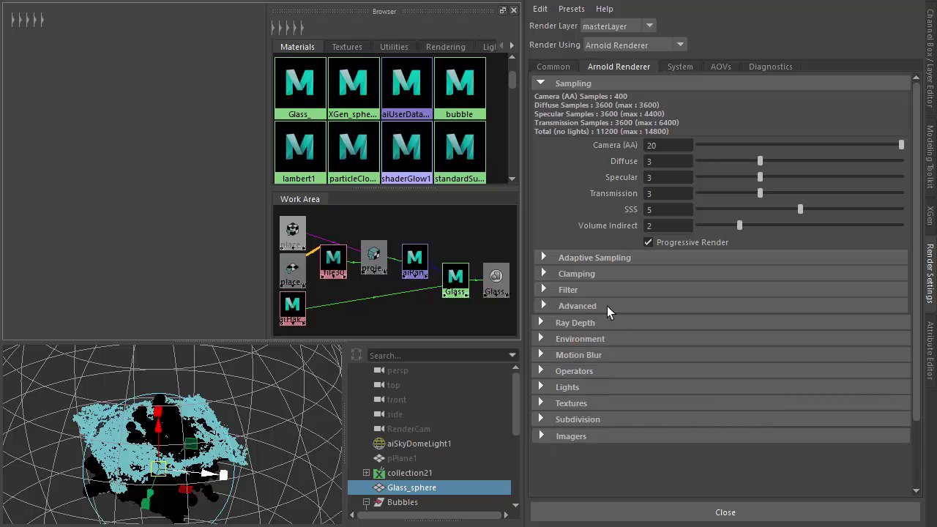
- Apply the Glass preset to the Glass_ shader and view its IOR presets and Transmission settings
left_click(458, 281)
double_click(458, 284)
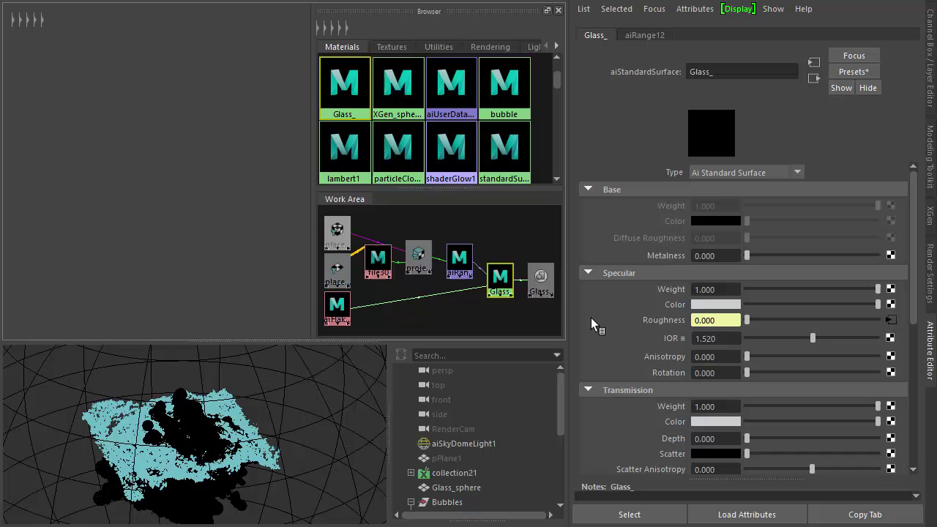
left_click(853, 72)
mouse_move(806, 241)
mouse_move(792, 261)
left_click(644, 261)
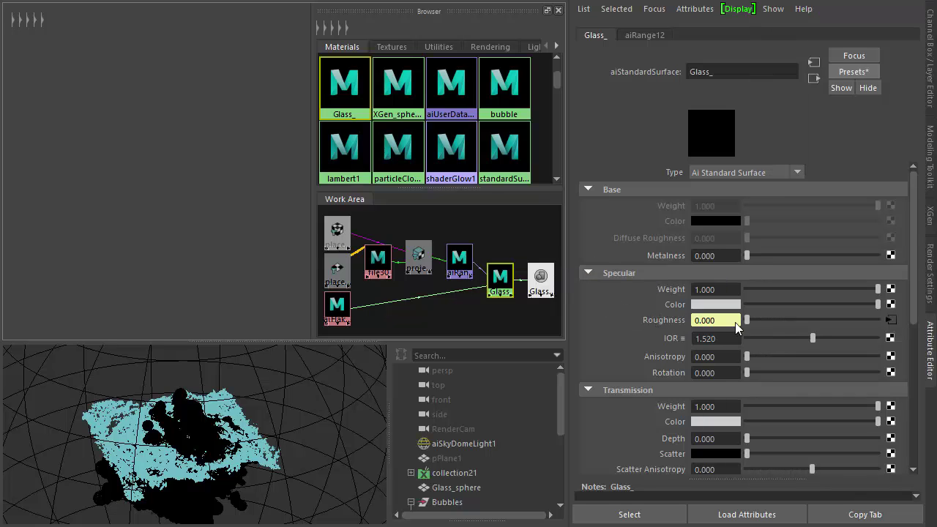
right_click(604, 335)
scroll(599, 318, "down", 3)
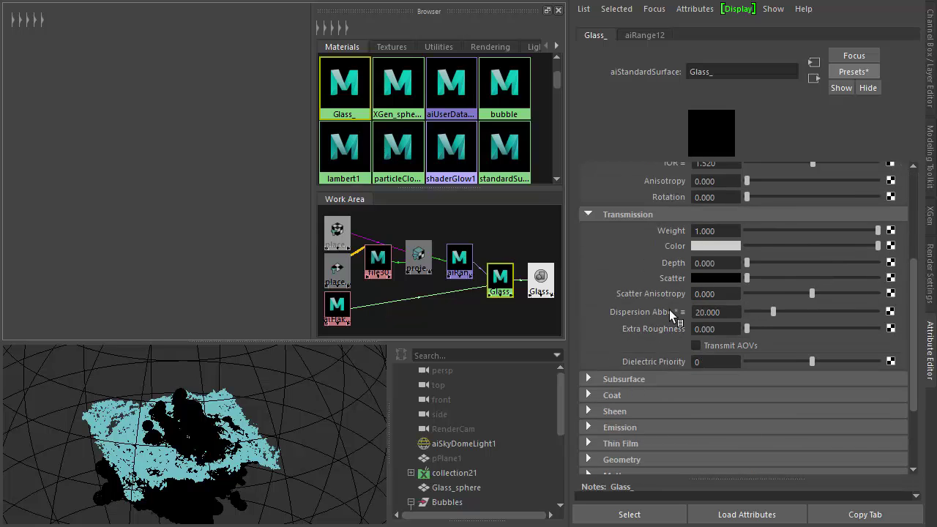
- Revisit the nested dielectrics gallery in Chrome, then return to Maya through the app launcher
key("alt+Tab")
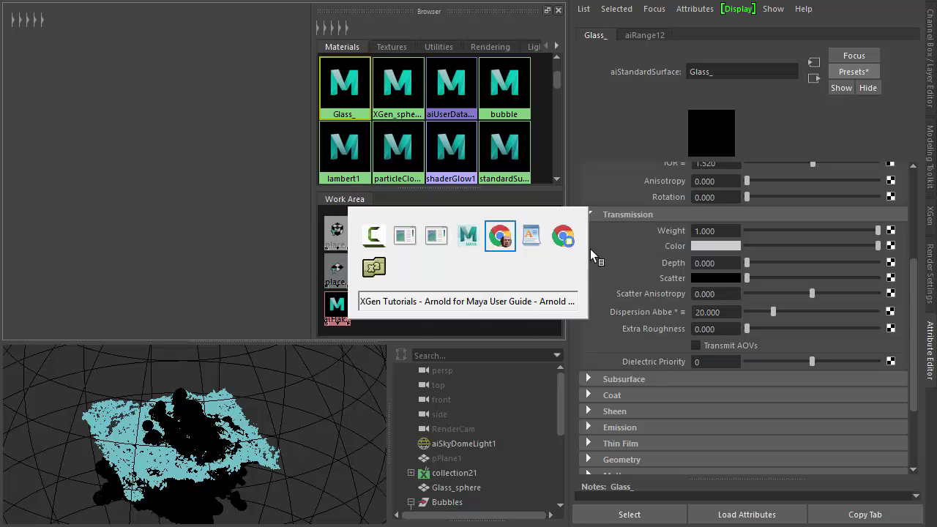
key("ctrl+shift+Tab")
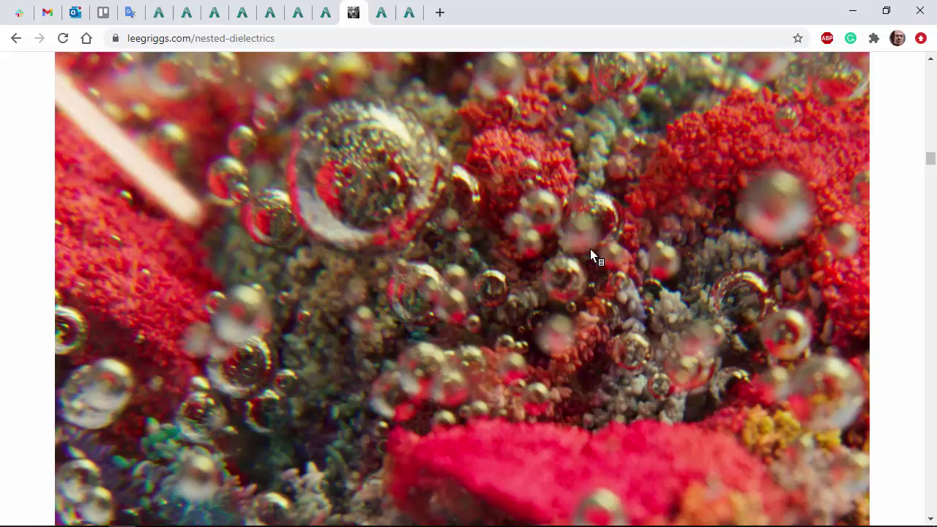
scroll(908, 261, "up", 15)
scroll(910, 261, "down", 2)
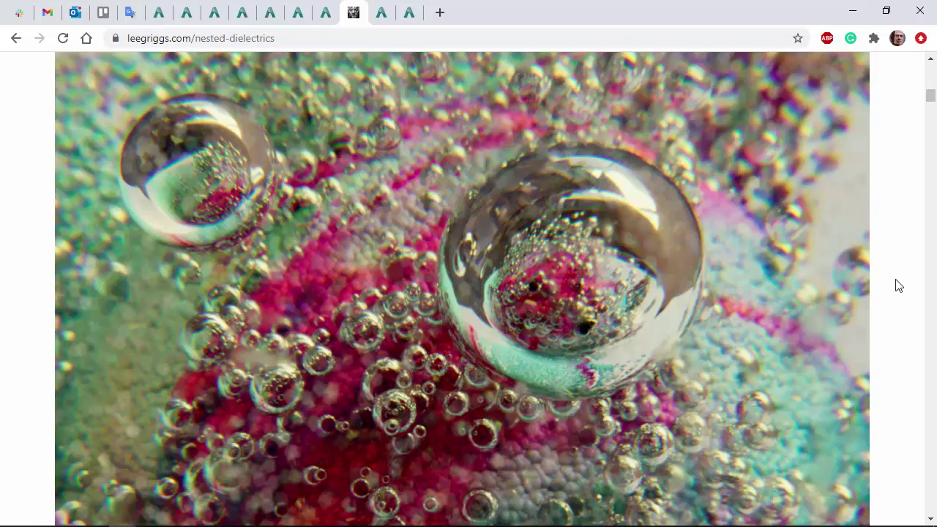
key("alt+space")
type("Maya")
key("Return")
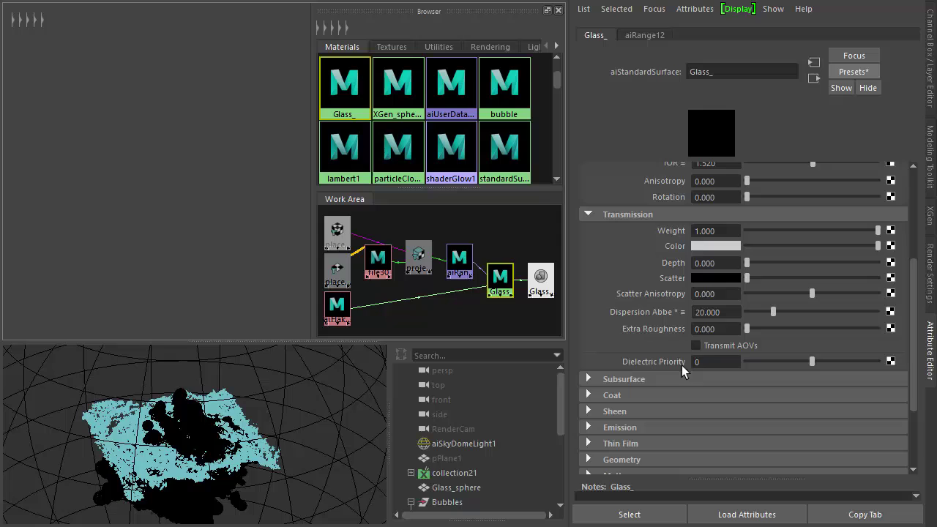
- Compare Glass_'s dielectric priority 0 with the bubble shader's priority 1 and Specular IOR 1.000
double_click(710, 361)
left_click(301, 384)
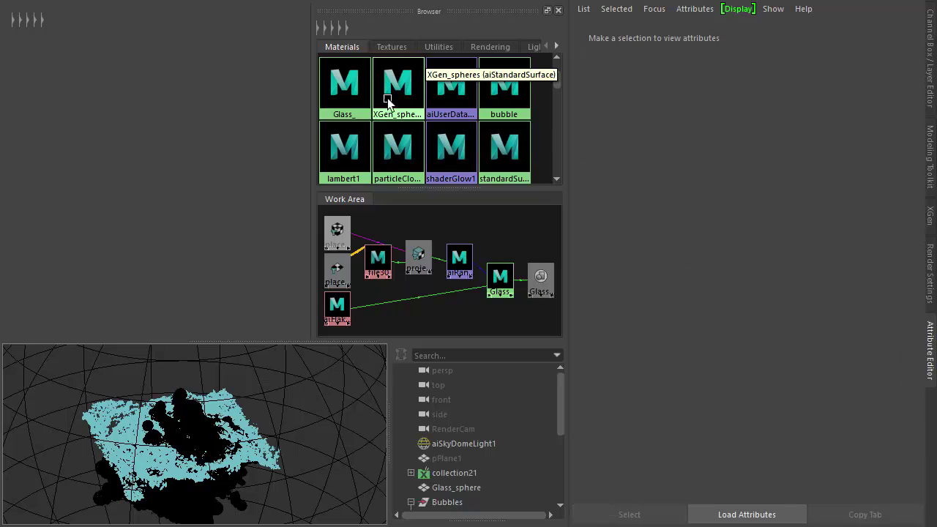
left_click(505, 92)
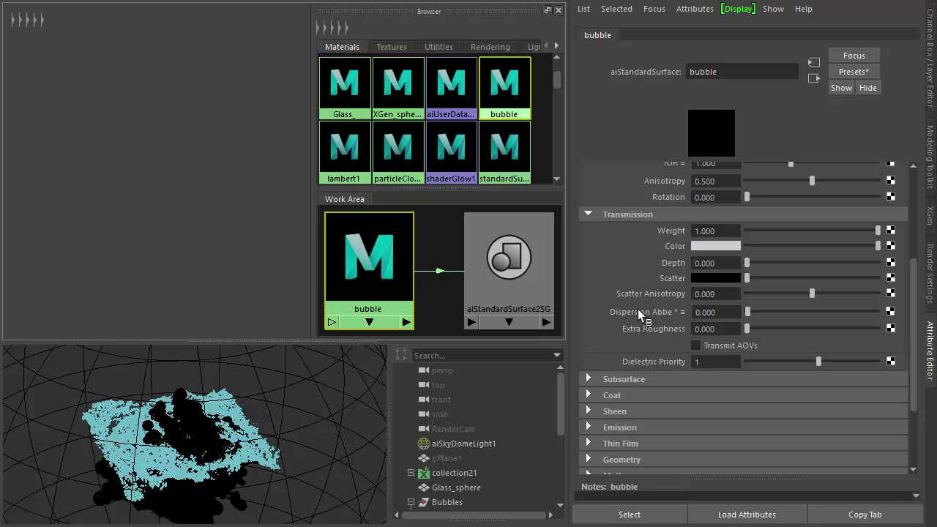
scroll(633, 286, "up", 5)
scroll(633, 286, "down", 1)
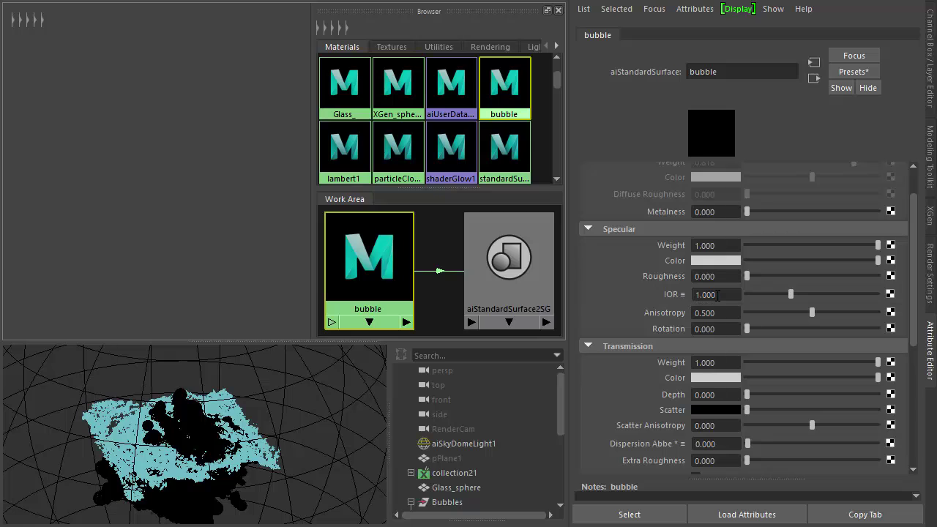
left_click_drag(722, 295, 663, 294)
key("alt+Tab")
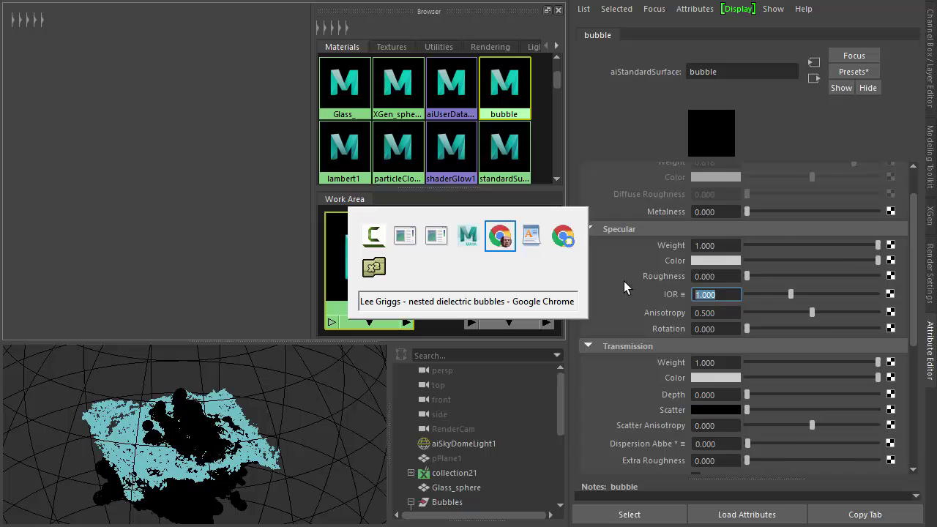
- Open the Arnold Nested Dielectrics page and highlight the 'glass: 1' priority caption
key("ctrl+Tab")
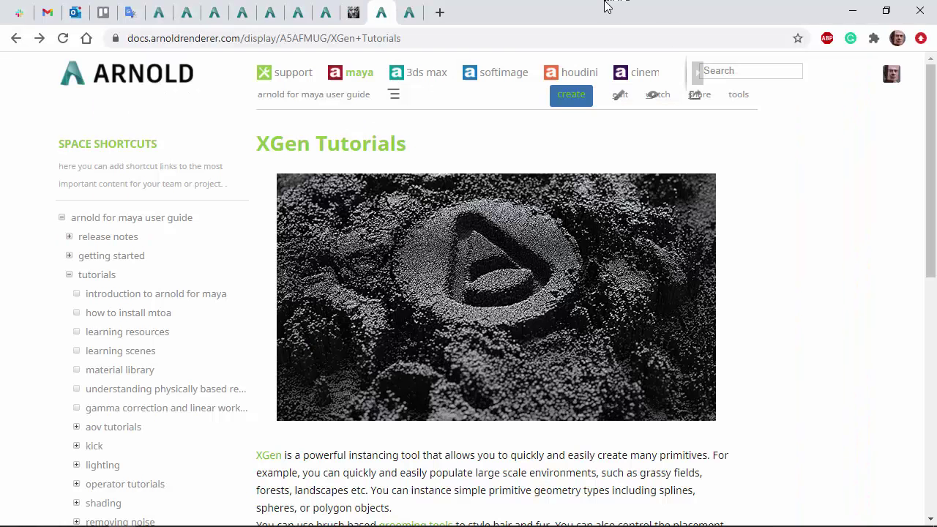
key("ctrl+Tab")
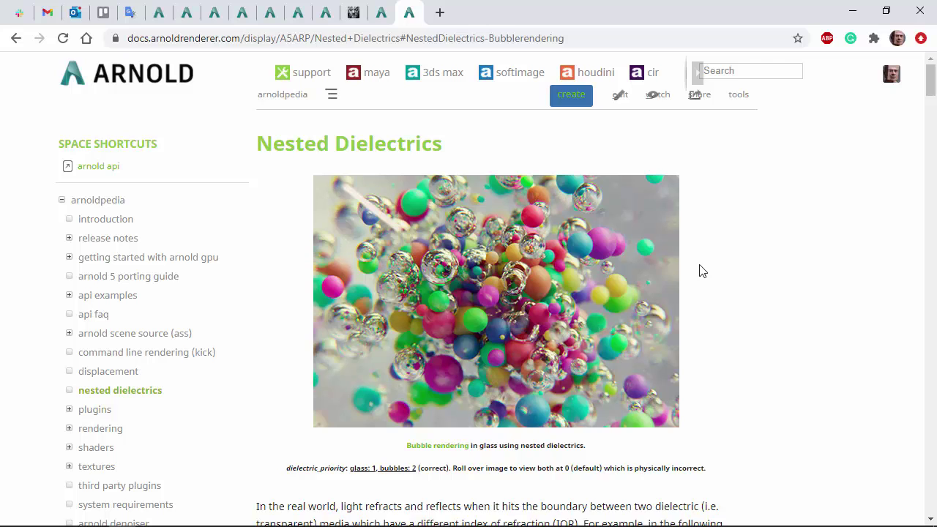
left_click_drag(350, 468, 418, 467)
left_click(424, 468)
- Read the Bubble rendering and Ray Depth guidance with its rollover images, then return to Maya
mouse_move(583, 319)
left_click(460, 446)
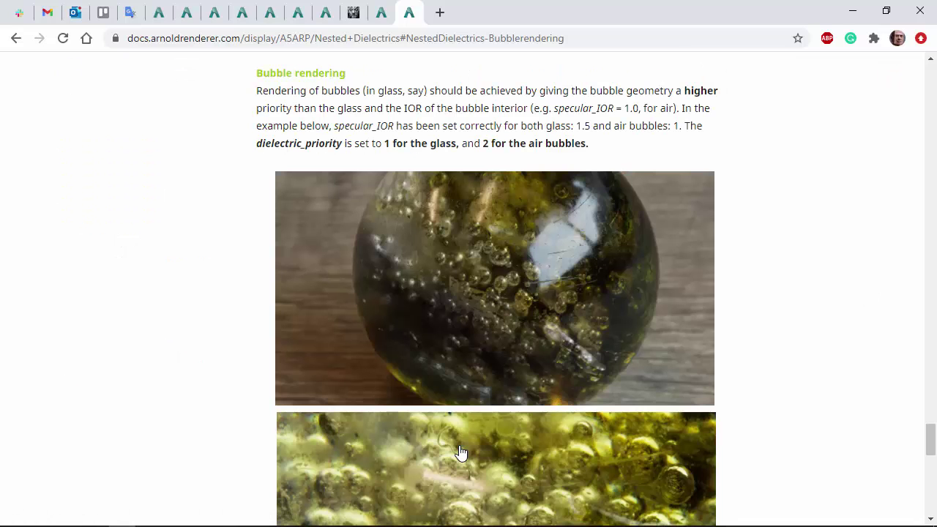
scroll(798, 320, "down", 7)
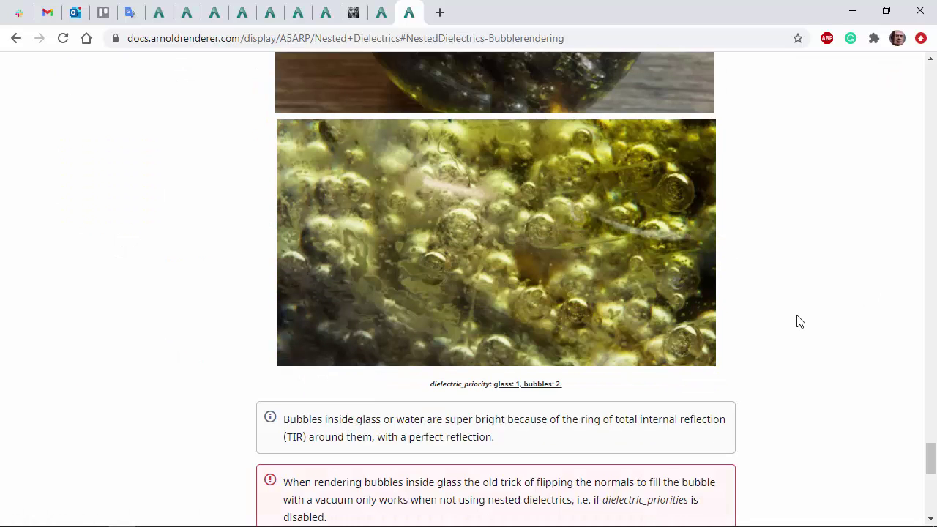
scroll(801, 322, "down", 2)
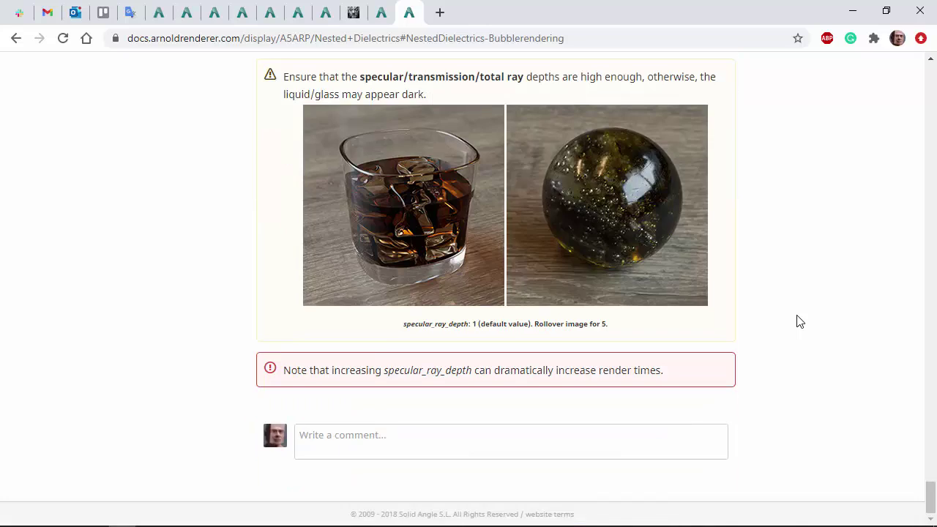
scroll(801, 322, "up", 1)
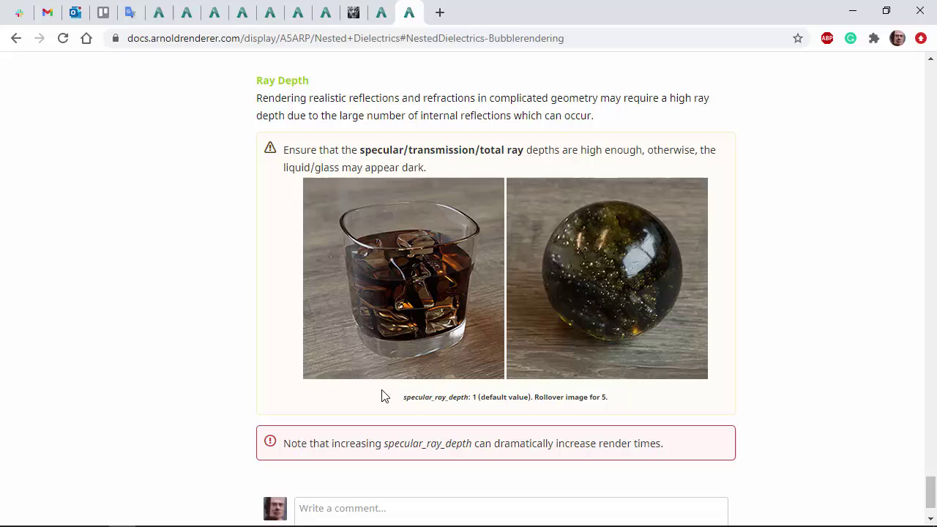
mouse_move(397, 356)
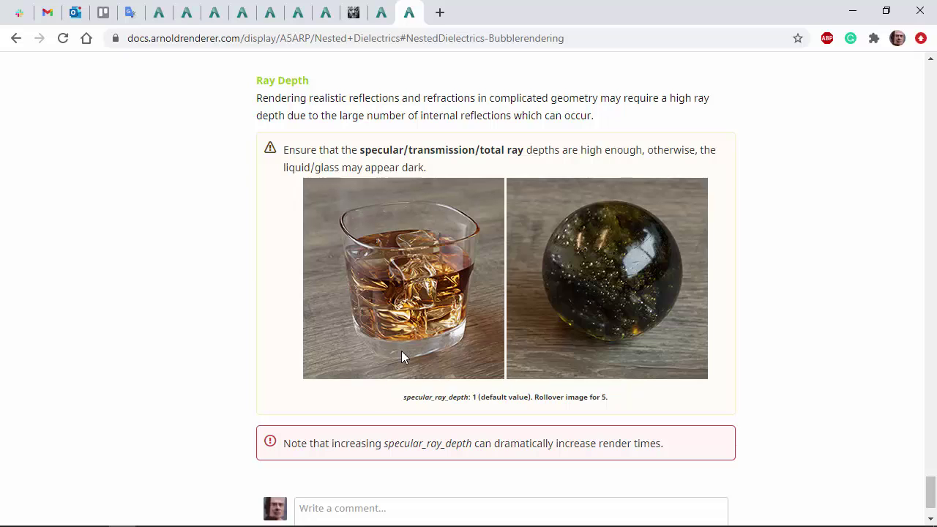
mouse_move(550, 330)
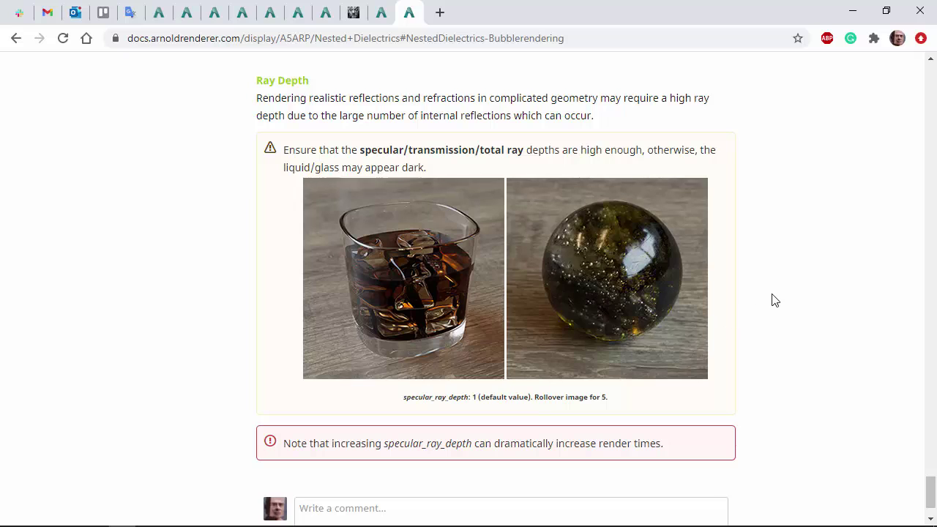
mouse_move(640, 263)
key("alt+Tab")
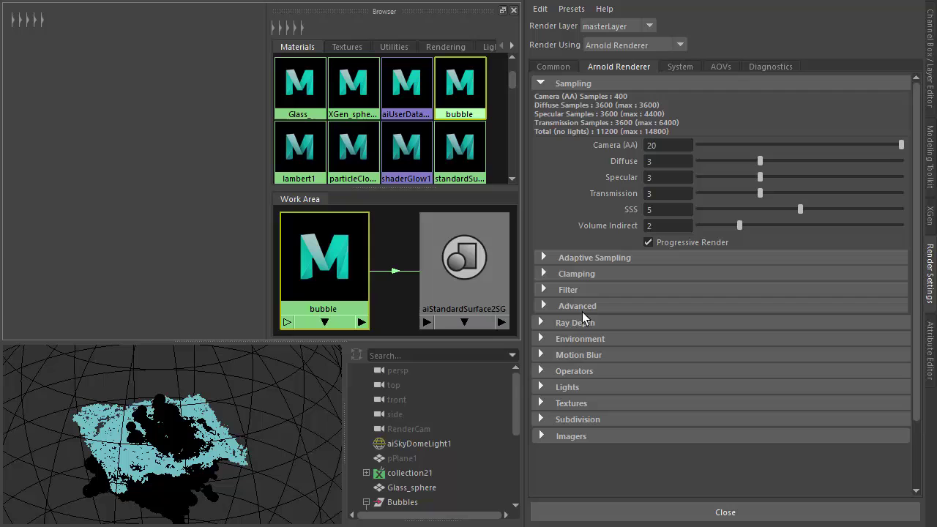
- Expand Arnold's Ray Depth section and inspect the Specular depth value of 3
left_click(573, 324)
left_click(607, 371)
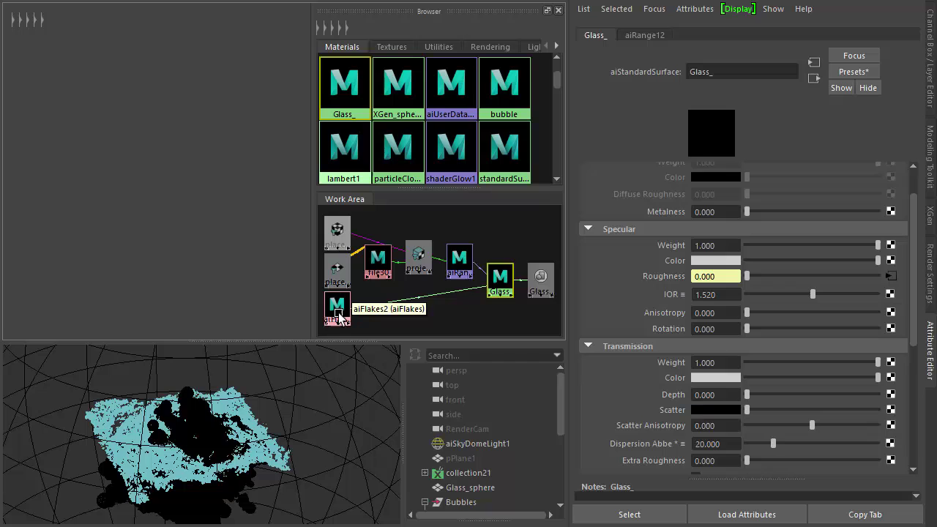
- Drag aiFlakes2 toward Glass_ to show its flakes: Scale 0.001, Density 0.1, IOR 1.52
left_click_drag(338, 315, 437, 313)
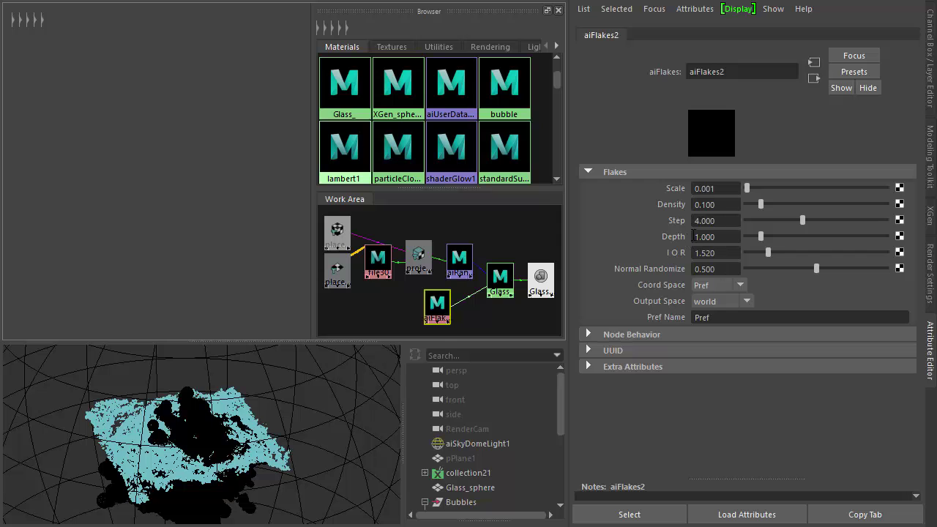
- Browse the renders on the leegriggs.com nested dielectrics tab, then come back to Maya
key("alt+Tab")
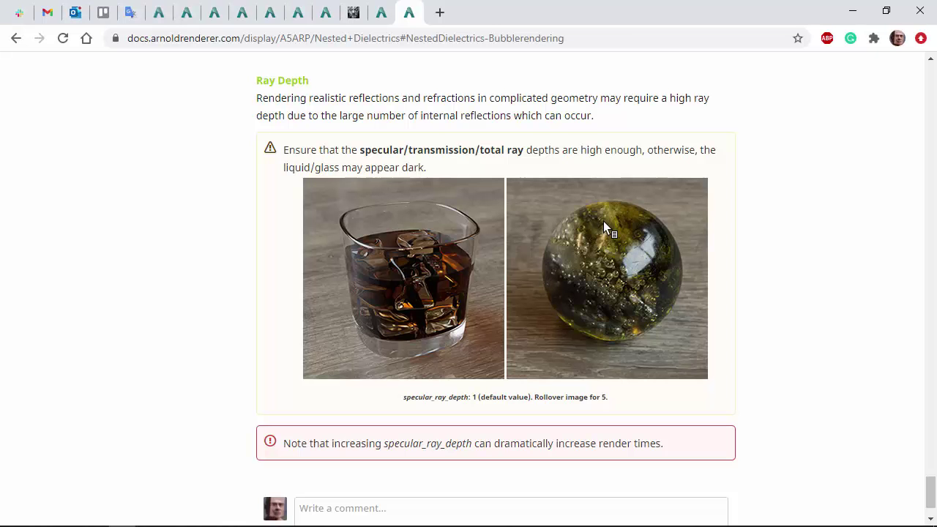
key("ctrl+shift+Tab")
key("ctrl+shift+Tab")
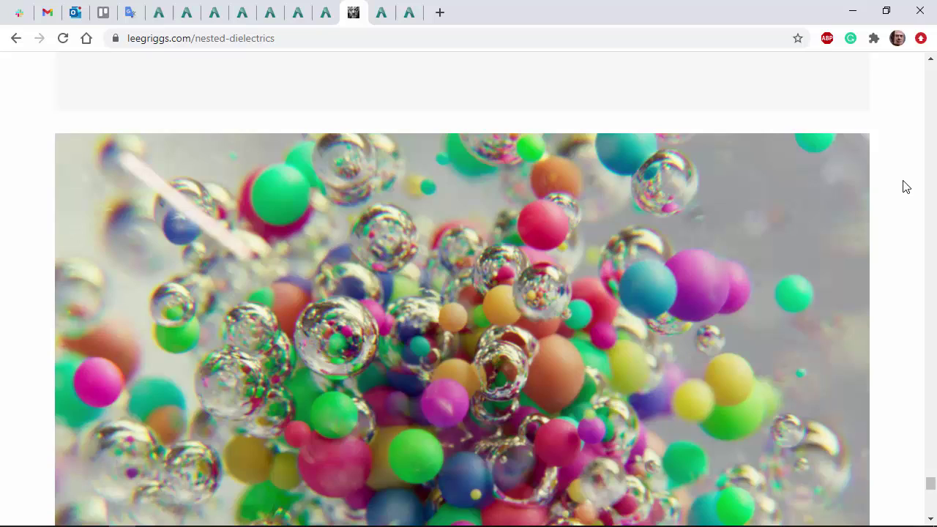
scroll(906, 187, "up", 5)
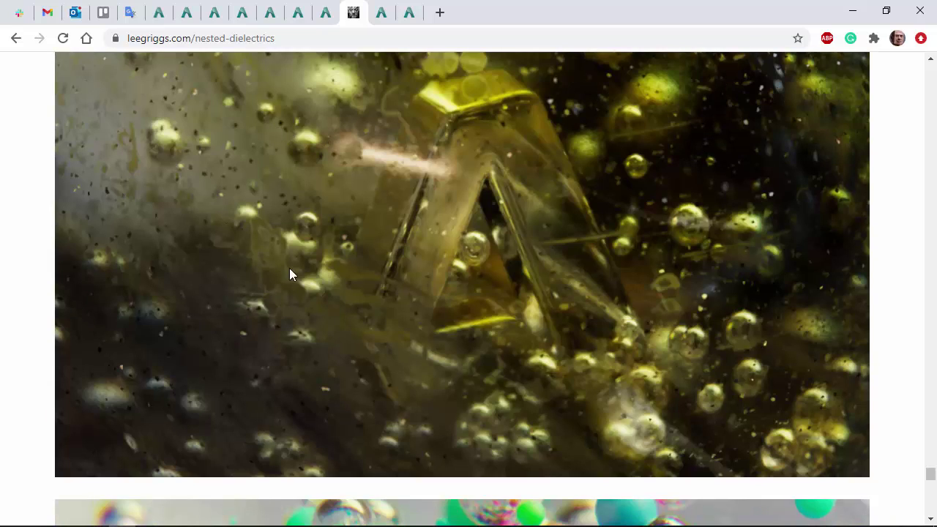
scroll(899, 252, "up", 8)
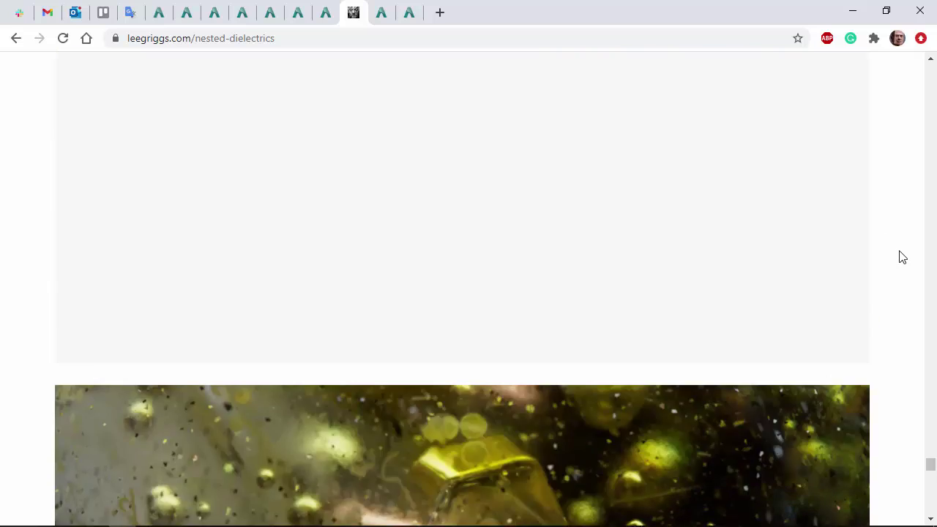
scroll(902, 256, "down", 1)
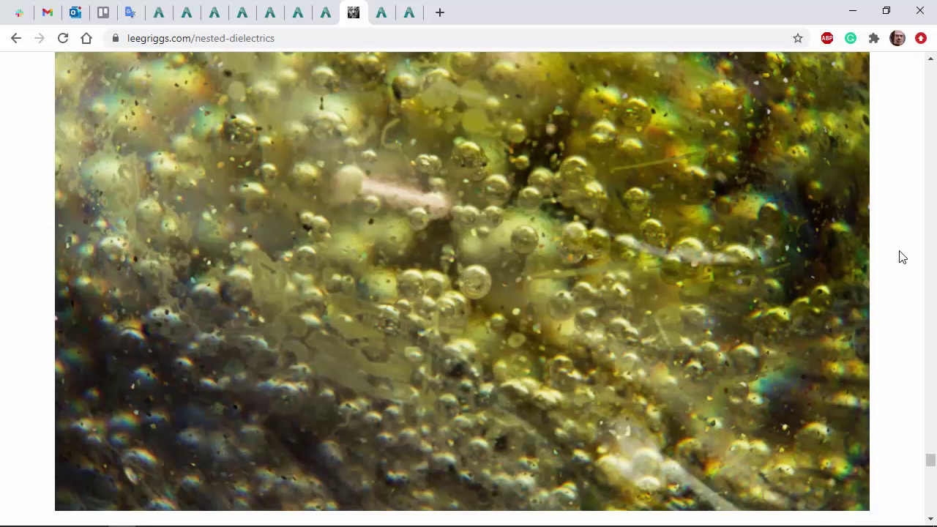
key("alt+Tab")
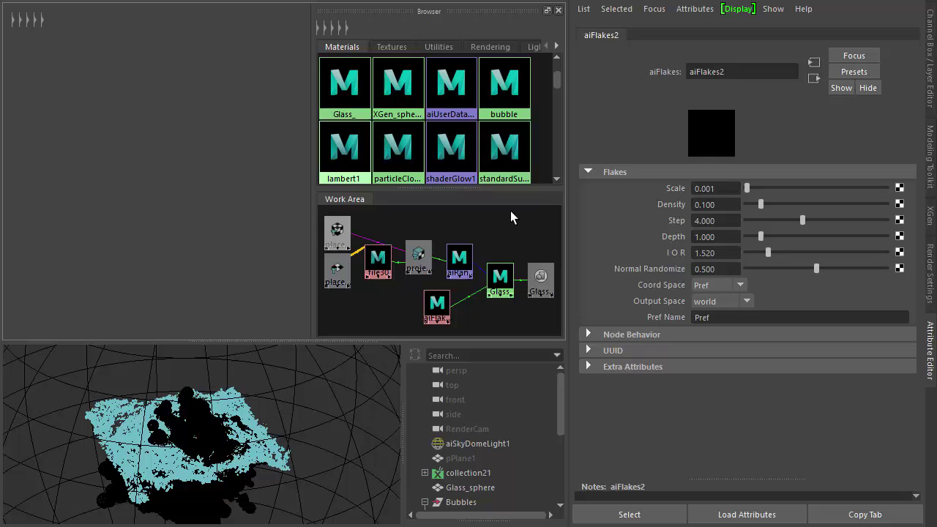
- Inspect RenderCam's Arnold settings (fisheye, FOV 12, DOF on), then clear the selection for a large viewport
left_click(630, 164)
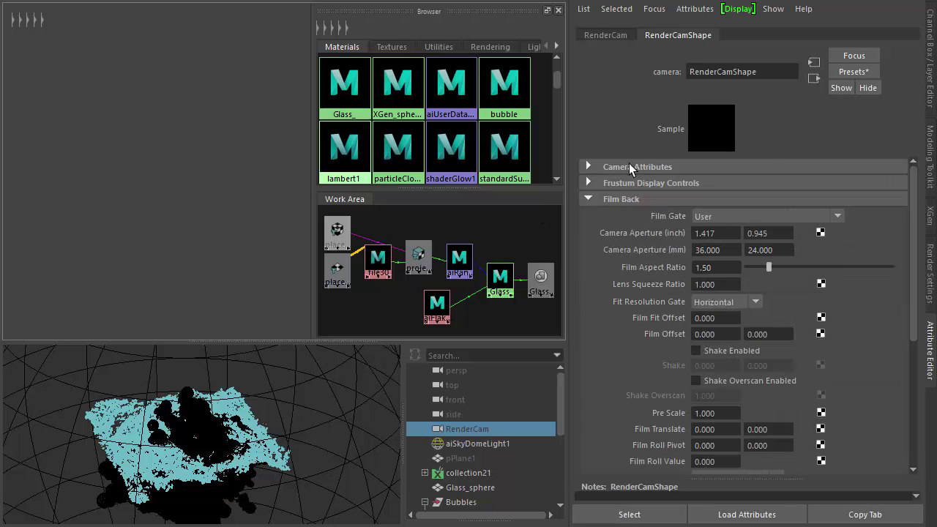
left_click(619, 198)
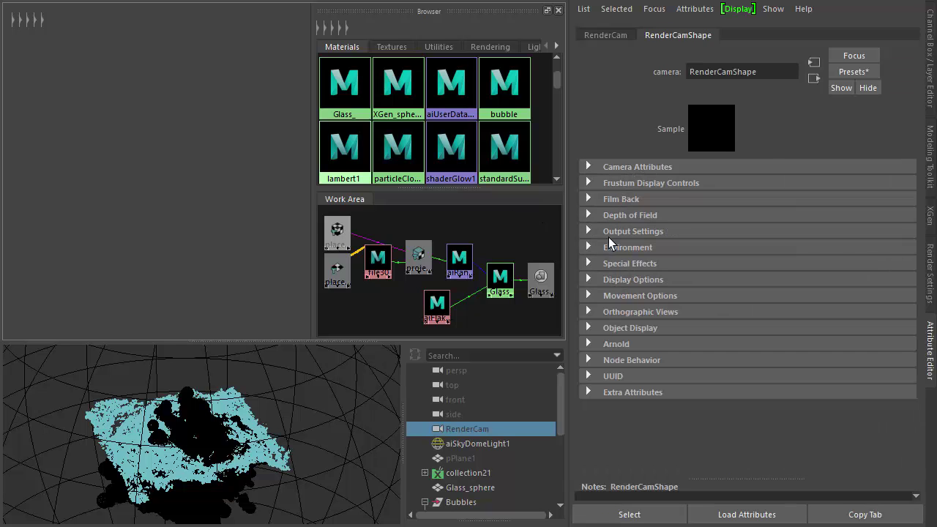
left_click(617, 345)
scroll(626, 384, "down", 1)
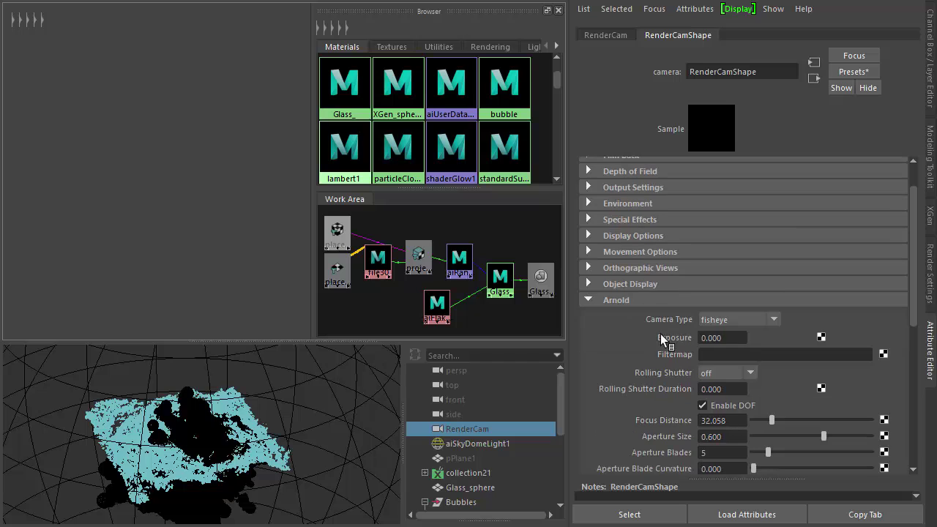
scroll(673, 450, "down", 1)
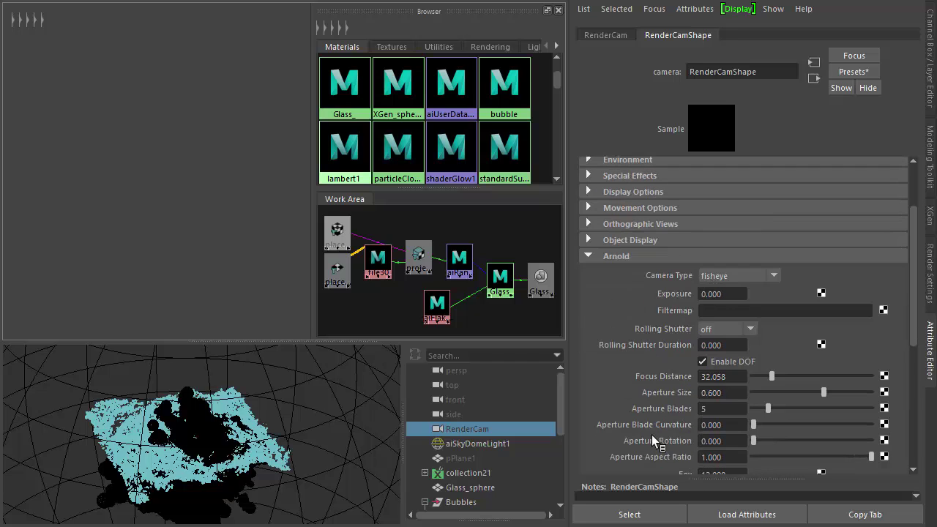
scroll(651, 435, "down", 2)
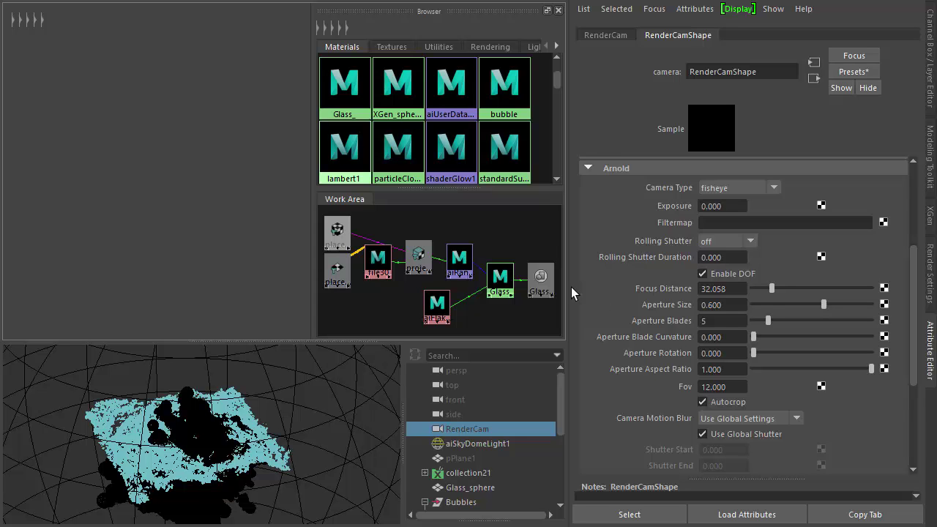
left_click(474, 218)
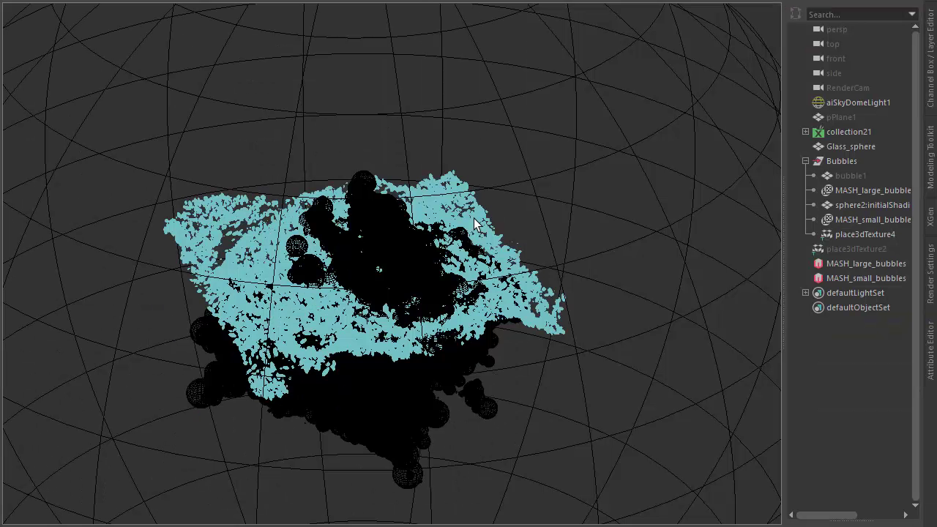
- Jump to the top of the nested dielectric bubbles page in Chrome
key("alt+Tab")
key("Home")
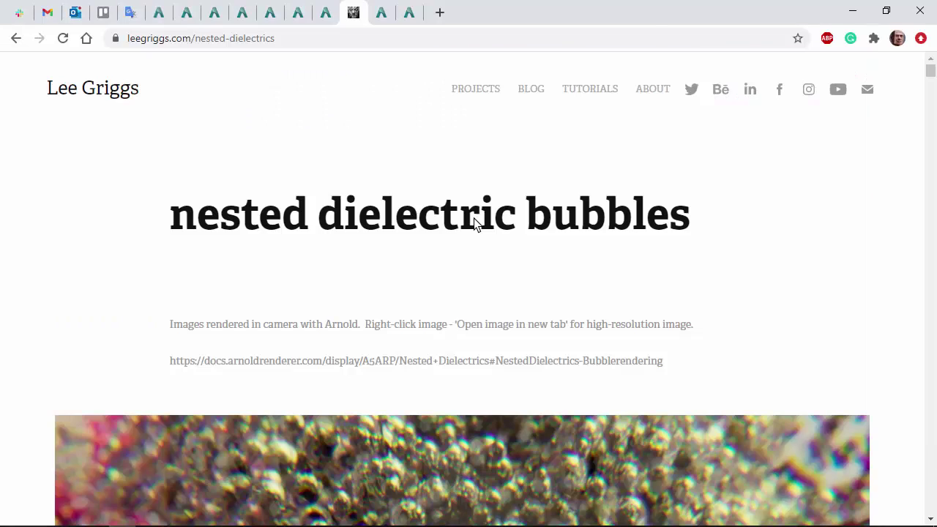